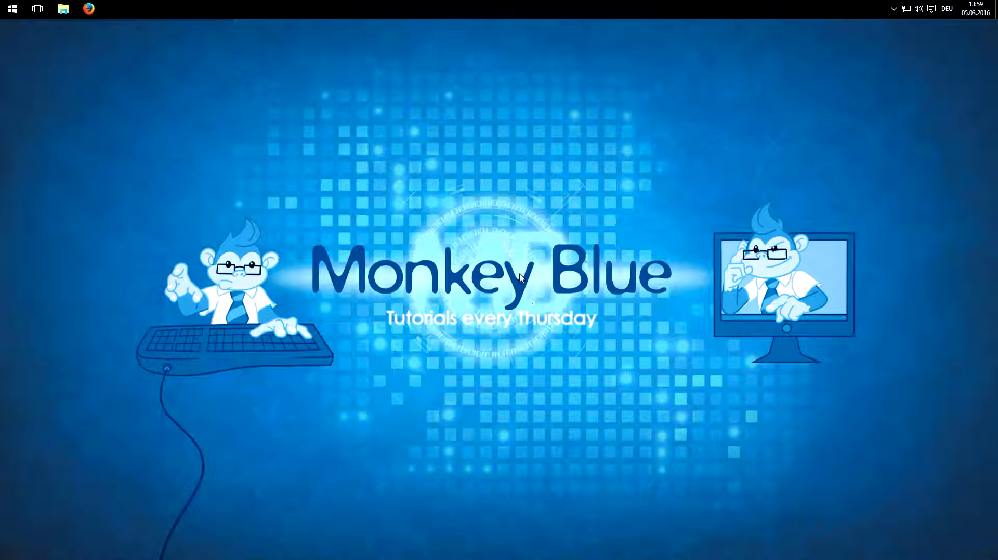
Switch to Firefox to view the graphic designer's Freelancer profile, and minimize the browser
click(93, 16)
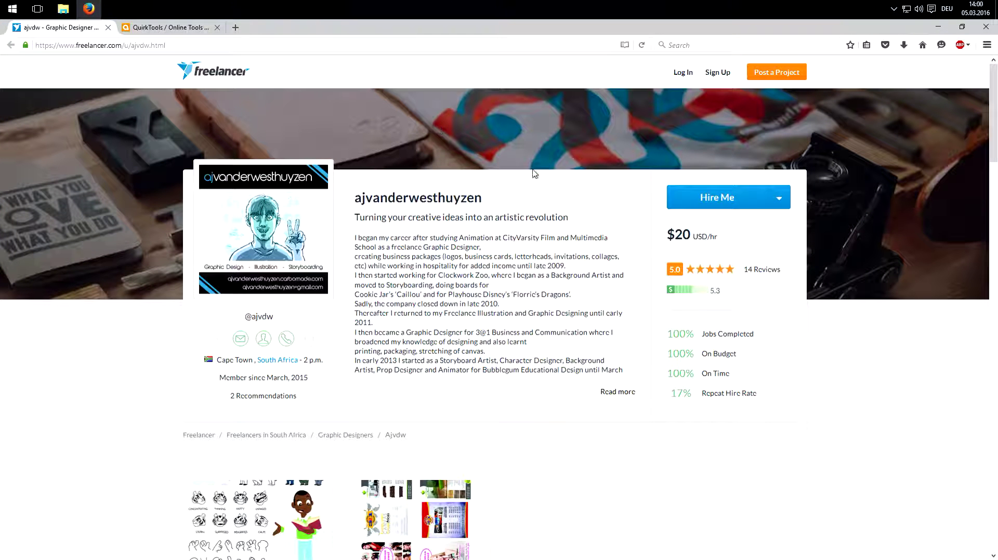
click(938, 27)
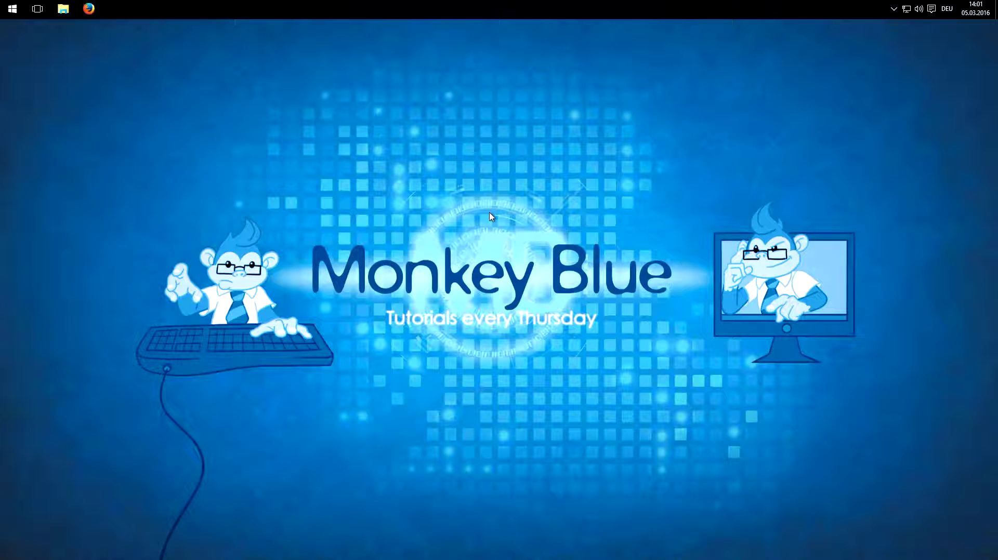
Bring Firefox back, open the QuirkTools Screenfly tool and load kuenstlerseele.net for screen-size testing
mouse_move(88, 9)
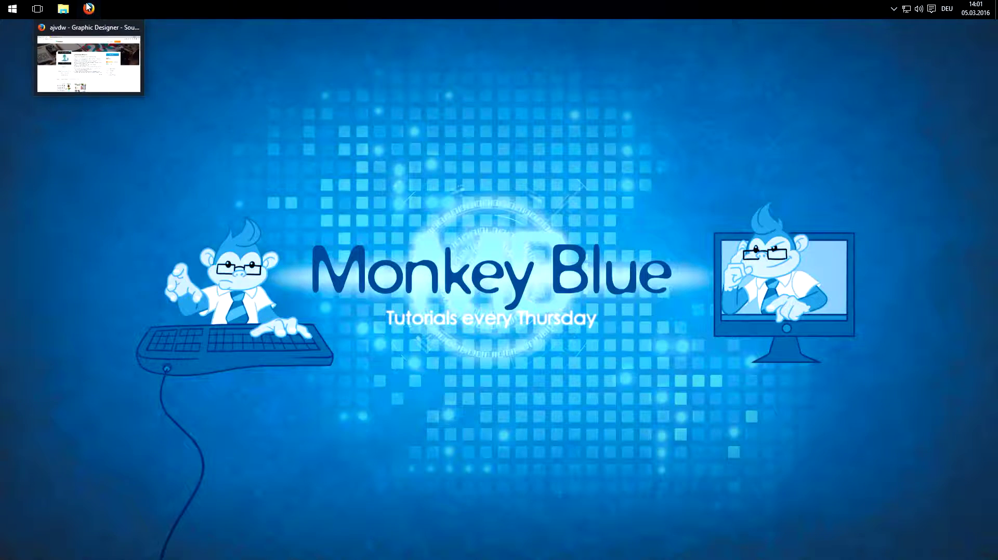
click(95, 57)
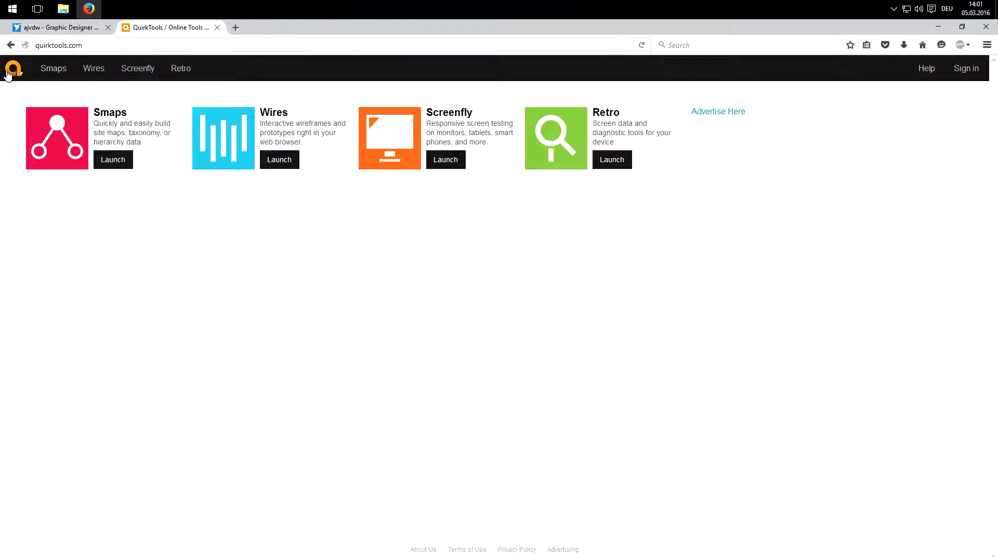
click(137, 71)
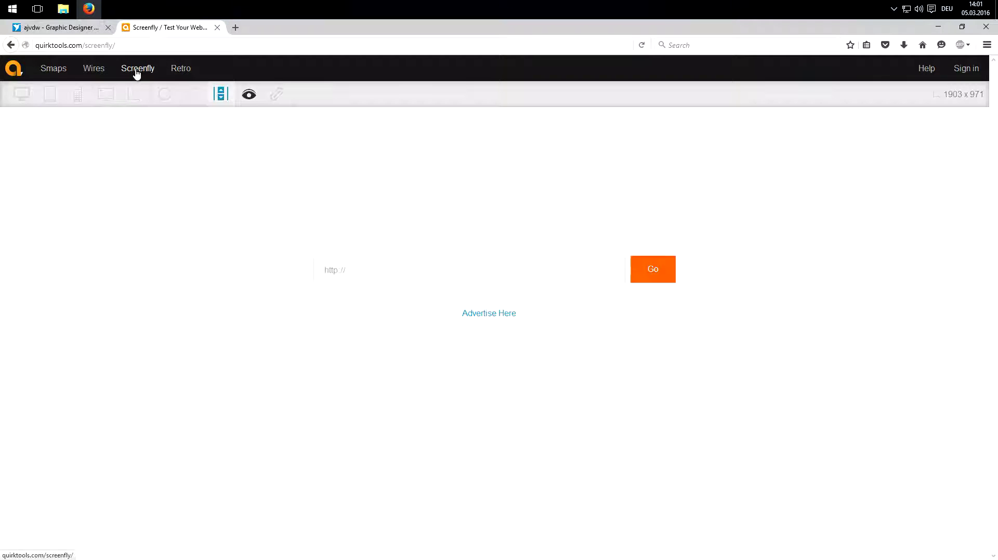
click(347, 270)
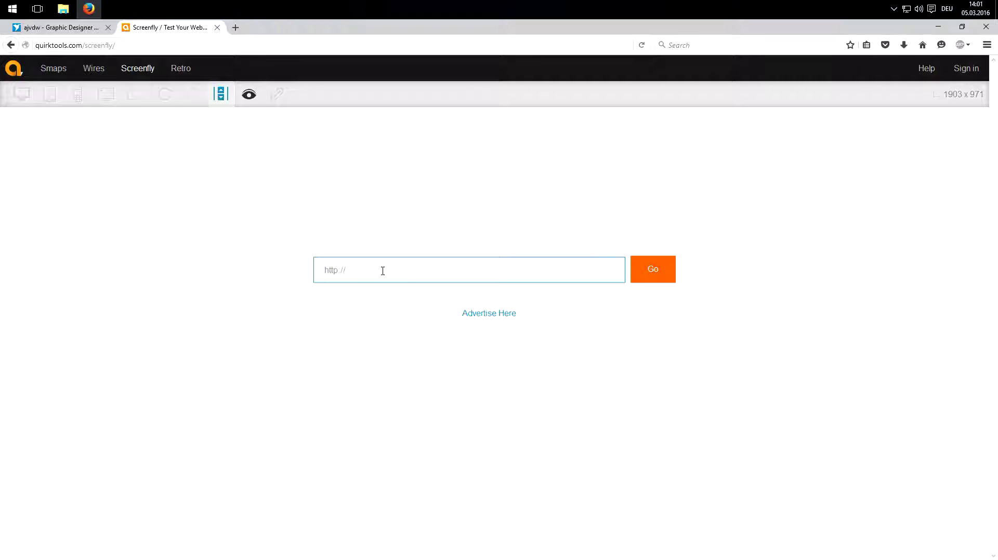
text(kuenstlerseele.net)
key(Return)
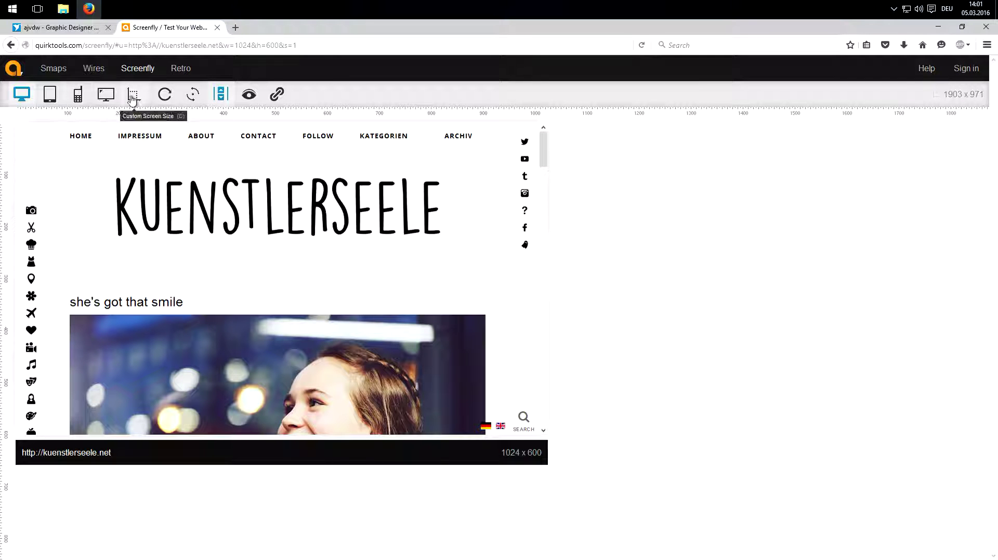
Preview the site at the 24" Desktop size and at the Apple iPad (All) tablet size
click(21, 96)
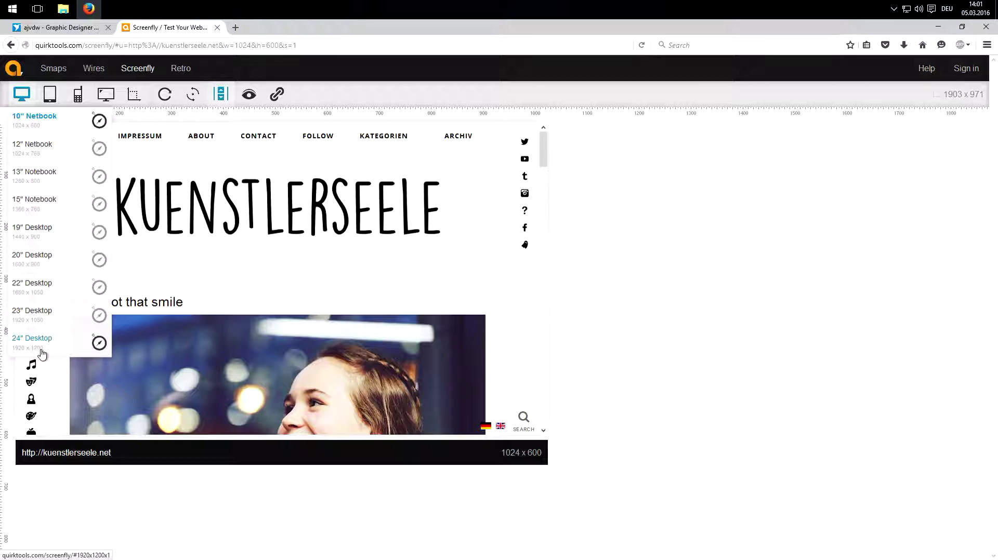
click(38, 344)
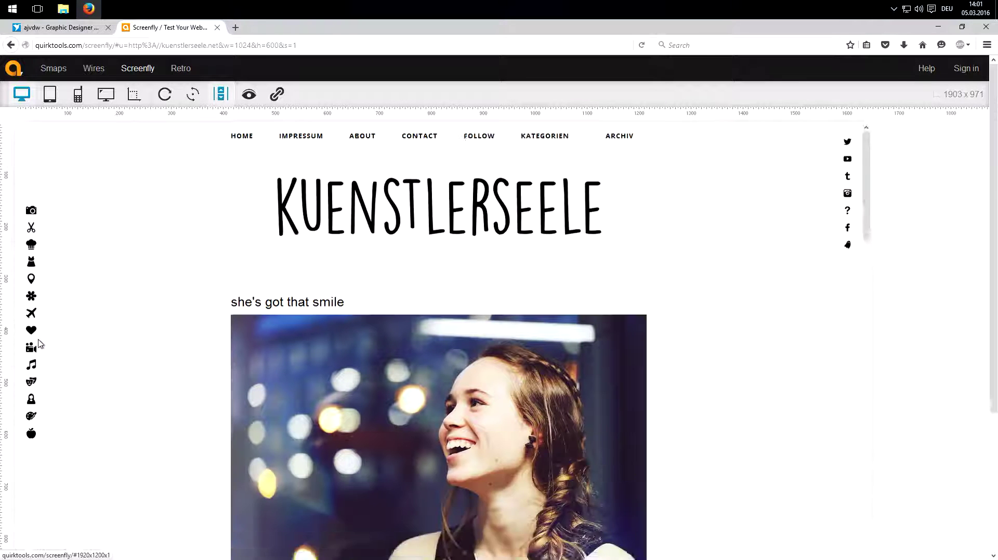
click(47, 95)
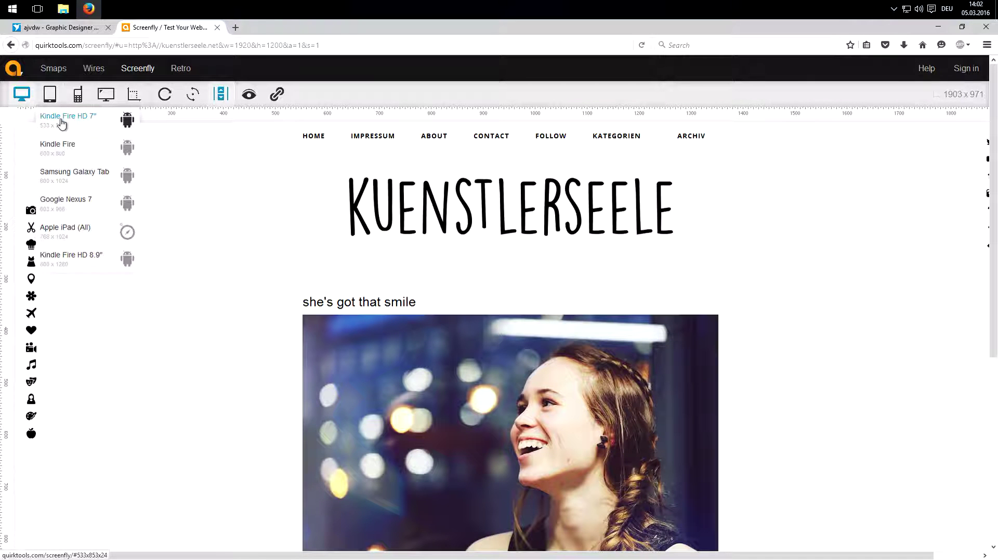
click(69, 231)
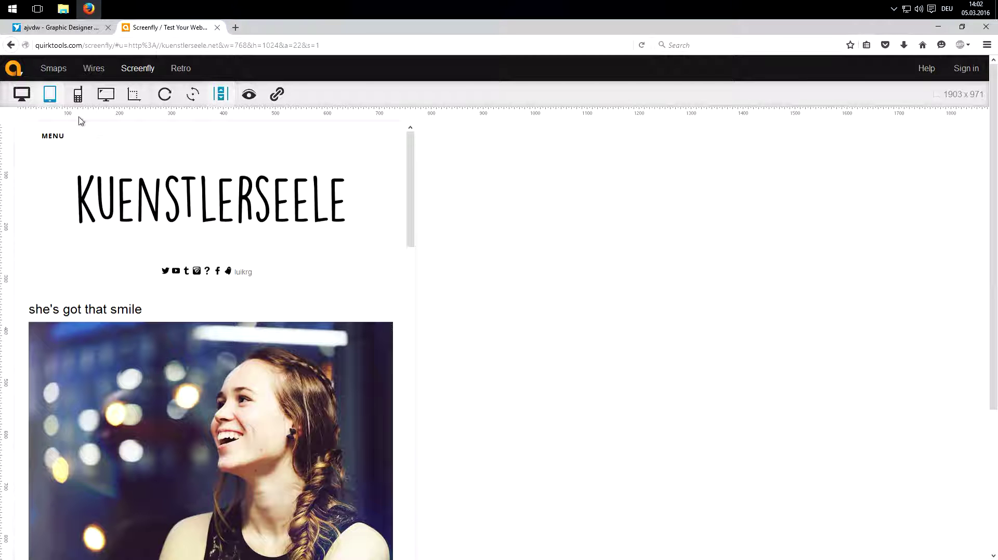
Preview the site at the Apple iPhone 6 size and at the 1080p Television size
mouse_move(78, 94)
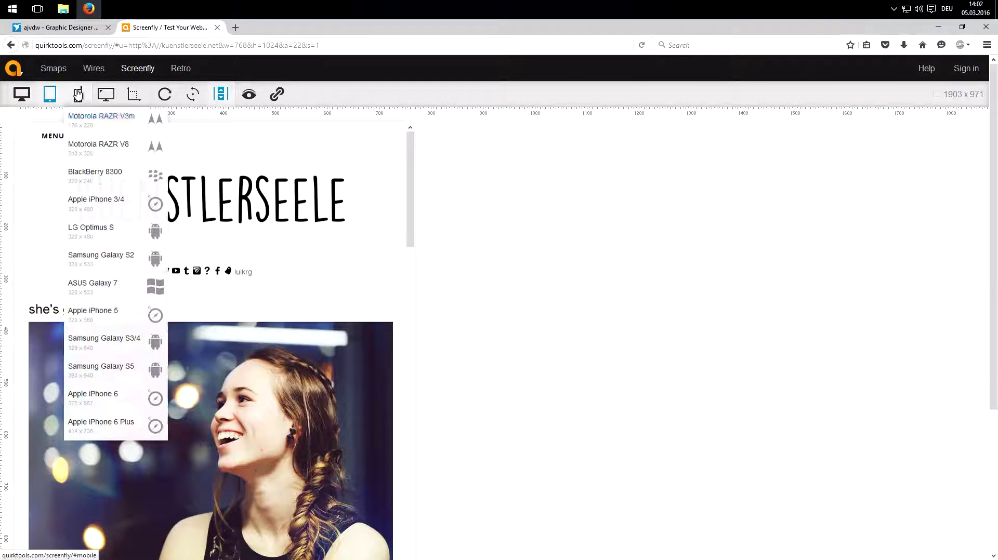
click(100, 404)
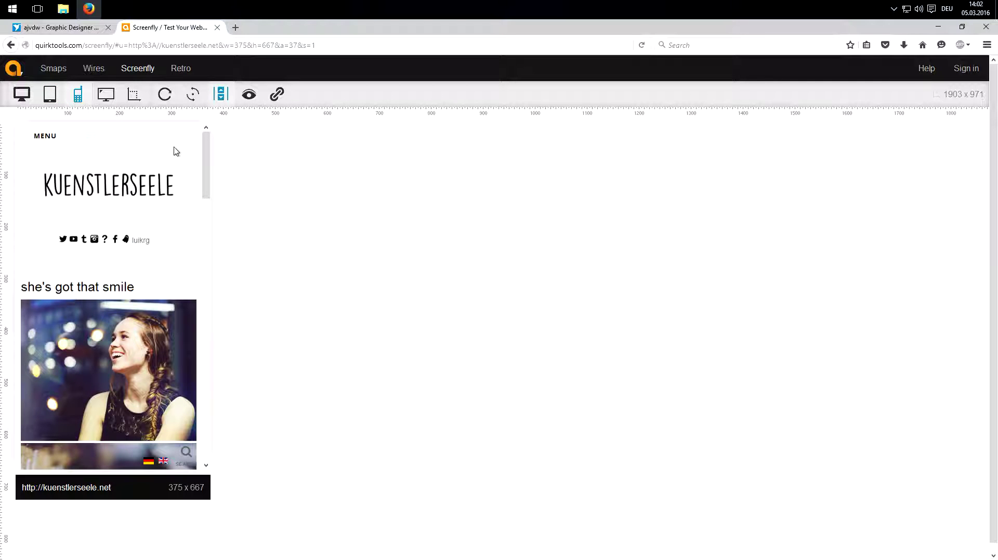
mouse_move(106, 96)
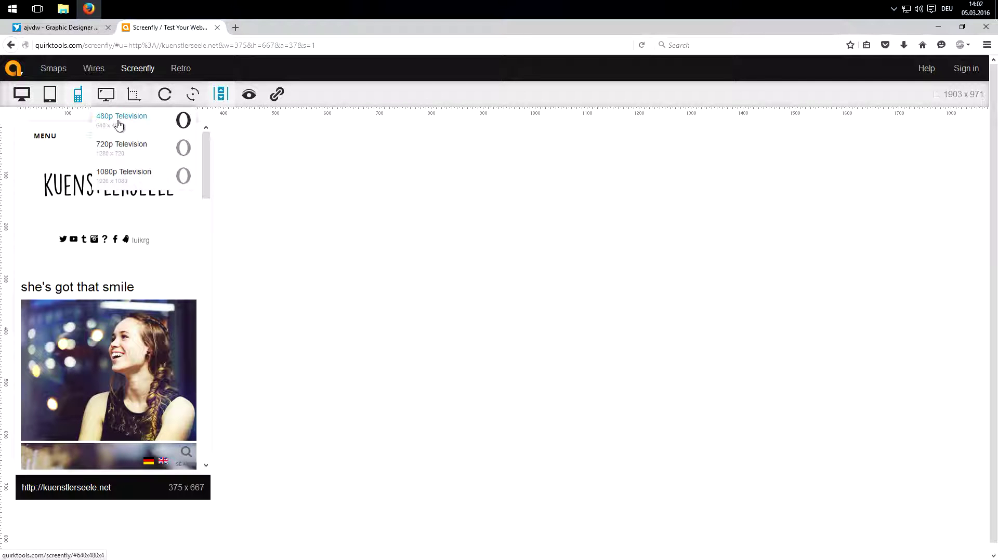
click(124, 177)
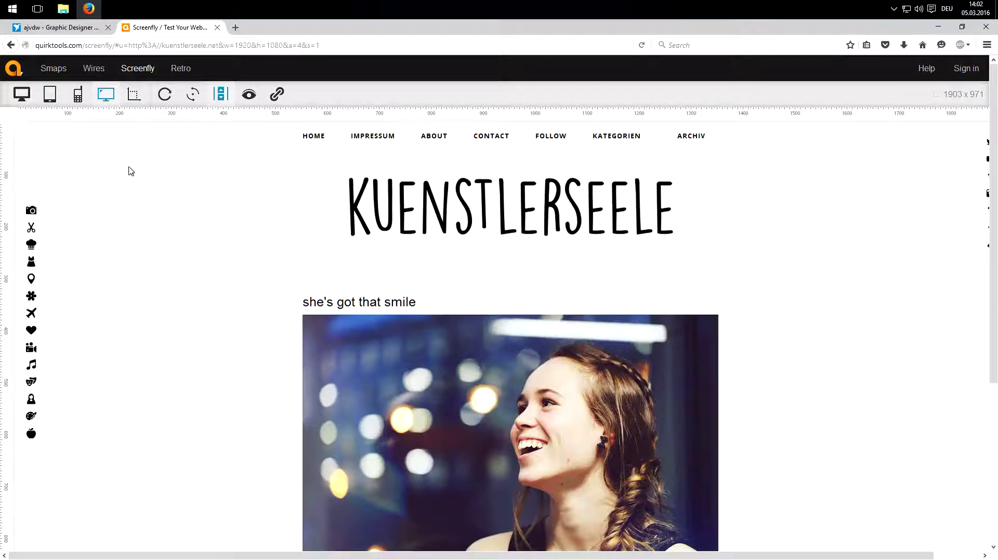
Preview the site at a custom screen width of 1500 pixels and refresh the preview
click(134, 97)
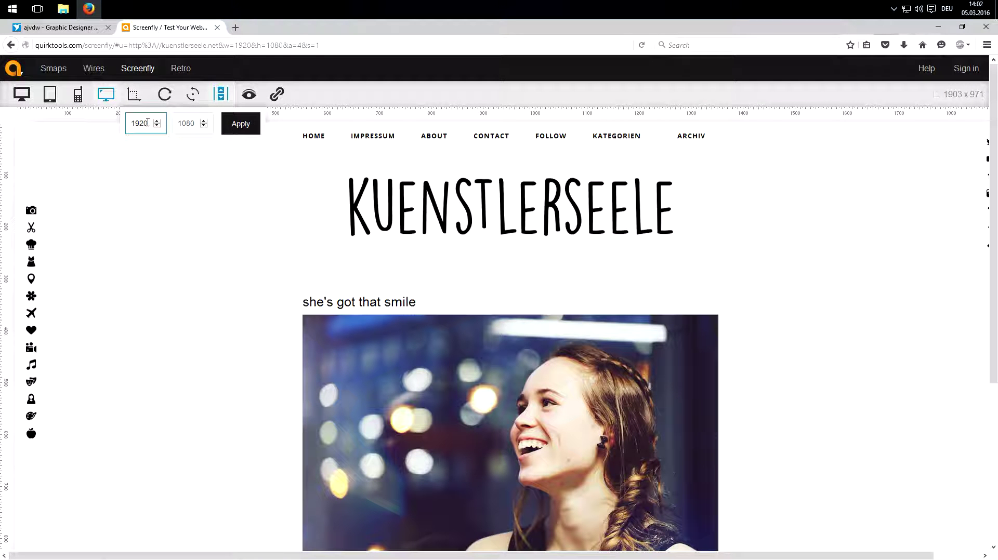
drag(146, 123, 120, 124)
text(1500)
click(250, 130)
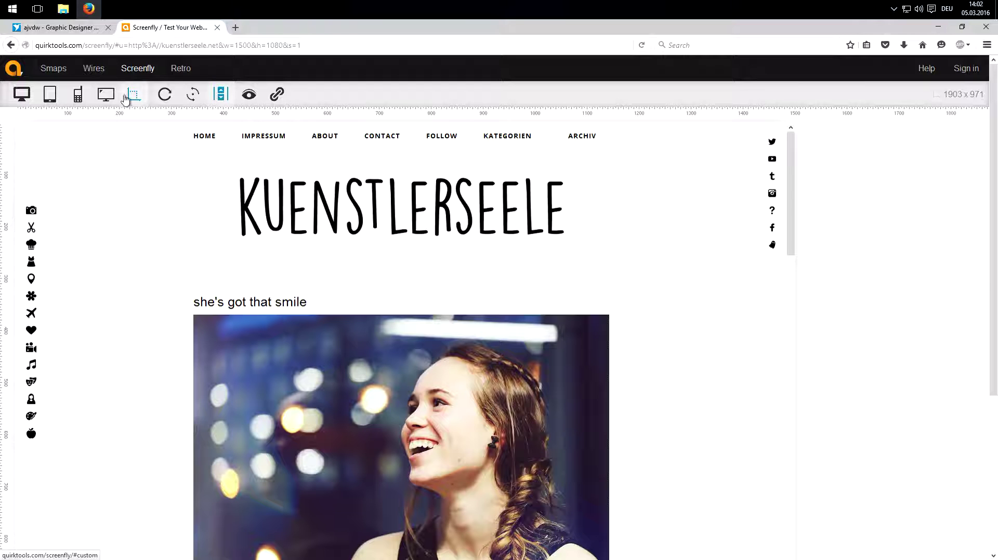
click(133, 95)
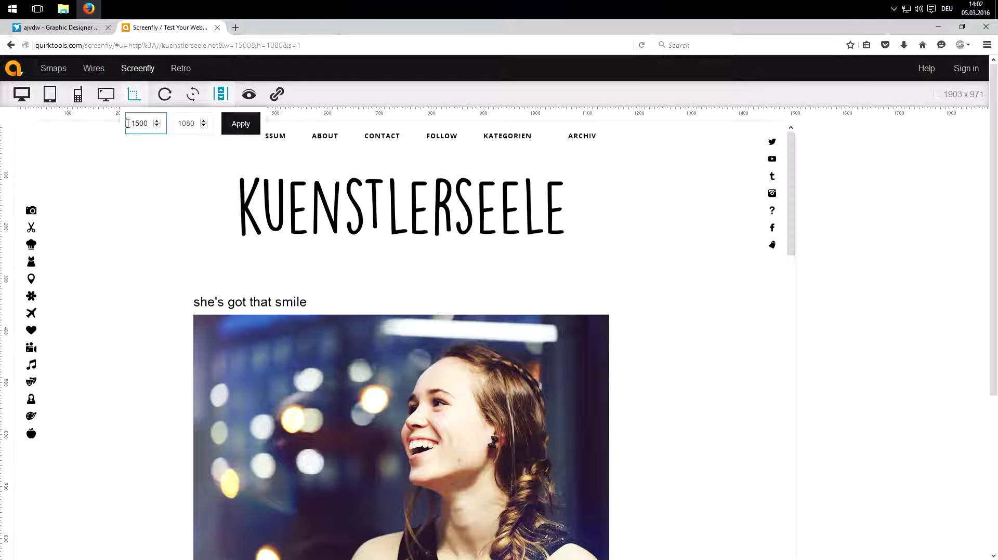
click(137, 224)
click(244, 124)
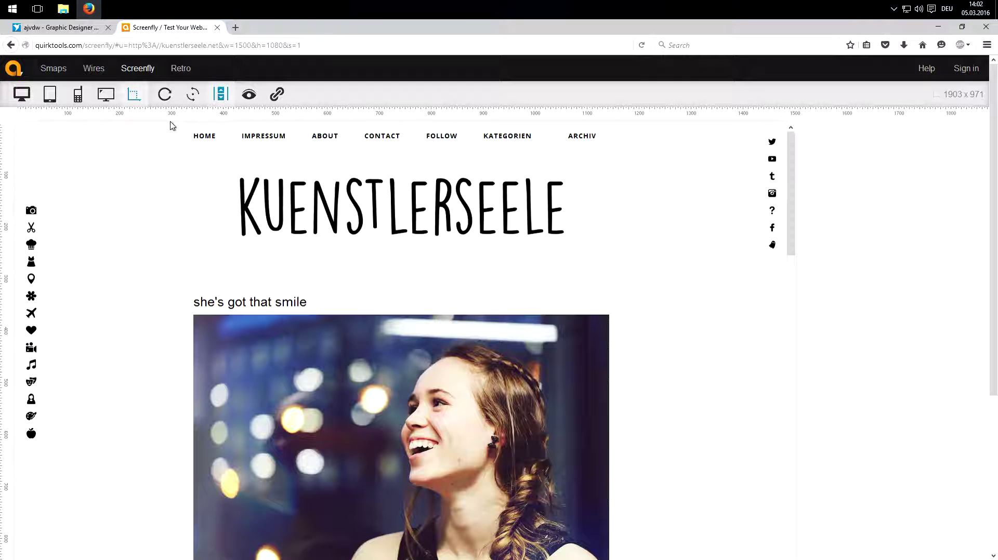
click(164, 98)
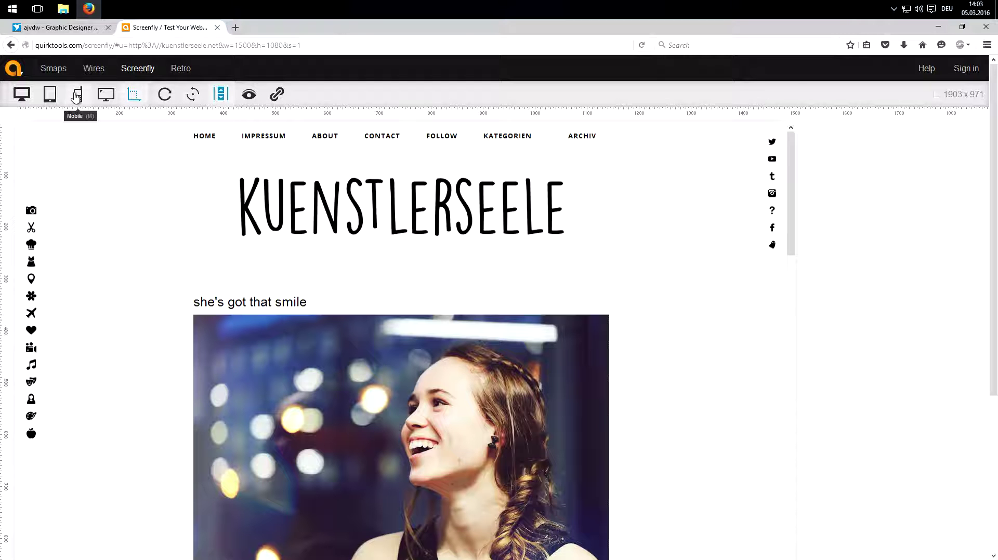
Show the site at the Apple iPhone 6 size and rotate the preview to landscape orientation
mouse_move(76, 97)
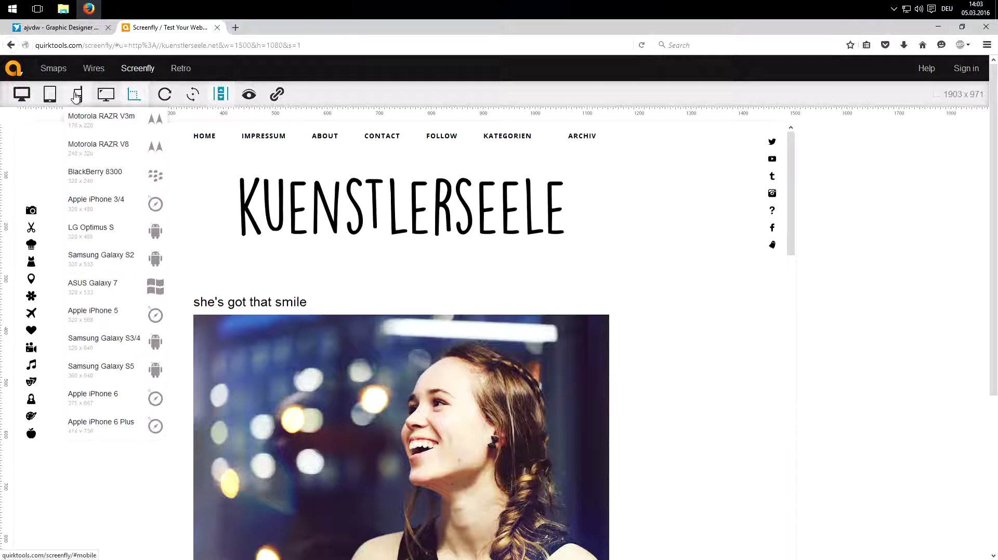
click(97, 395)
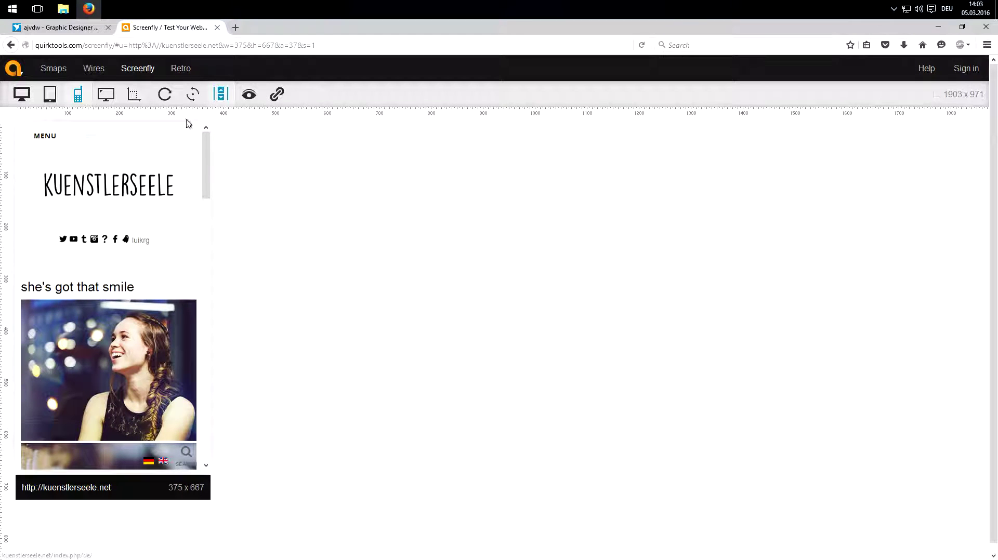
click(193, 94)
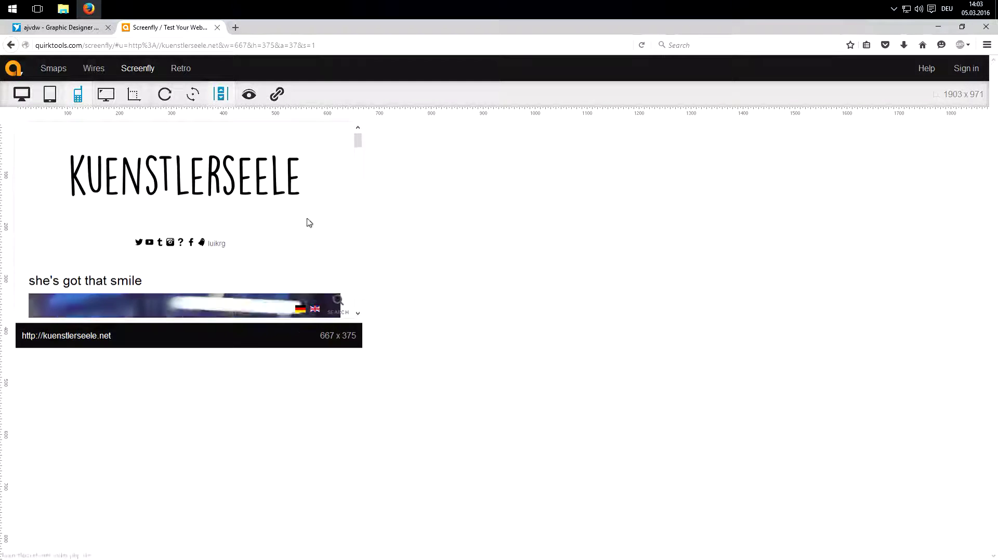
scroll(307, 220, down, 3)
scroll(307, 218, up, 4)
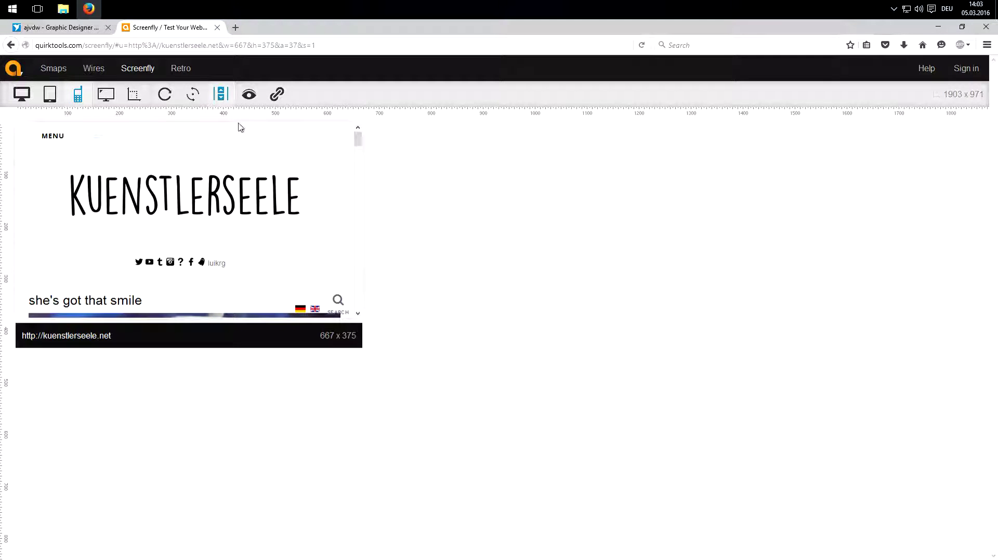
Turn off scrolling for the preview and allow it again
click(220, 100)
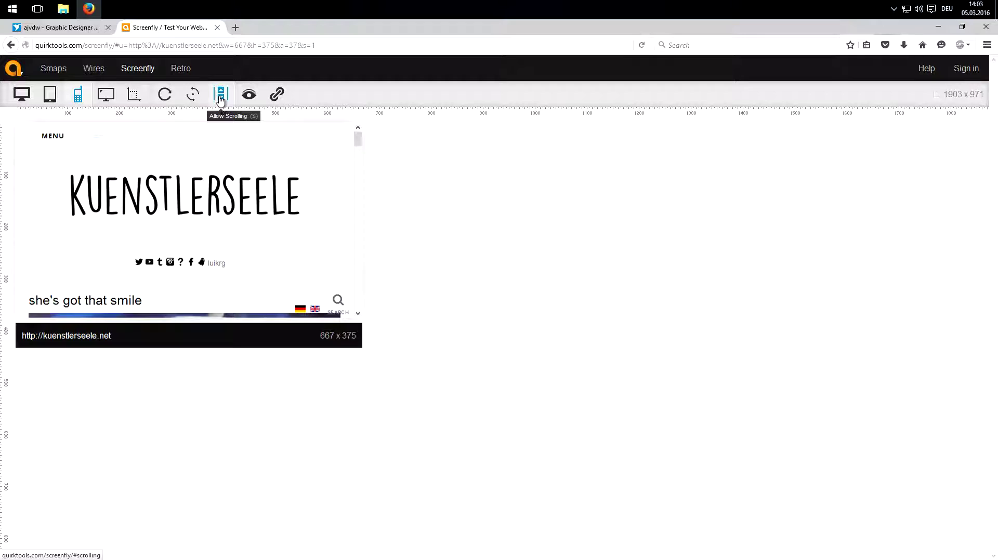
click(221, 99)
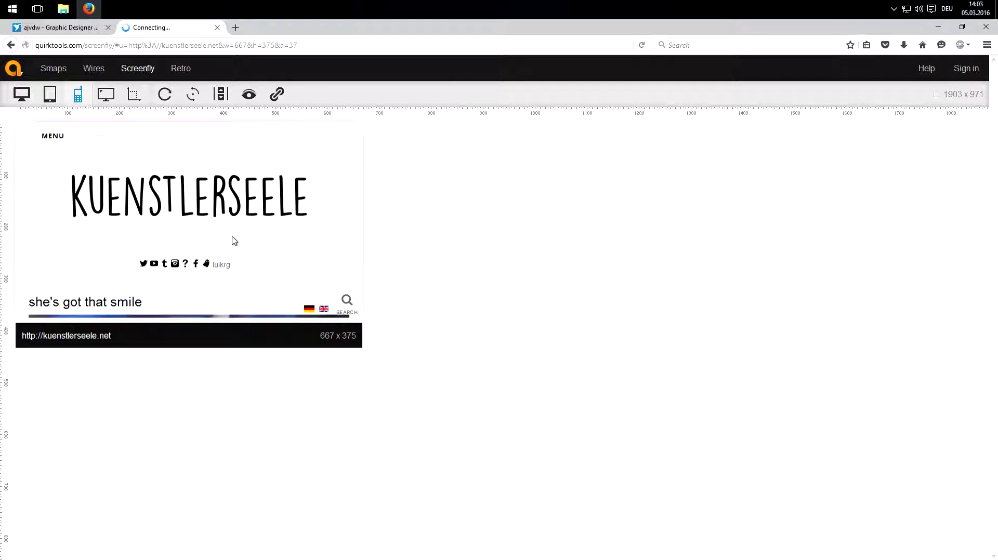
click(222, 94)
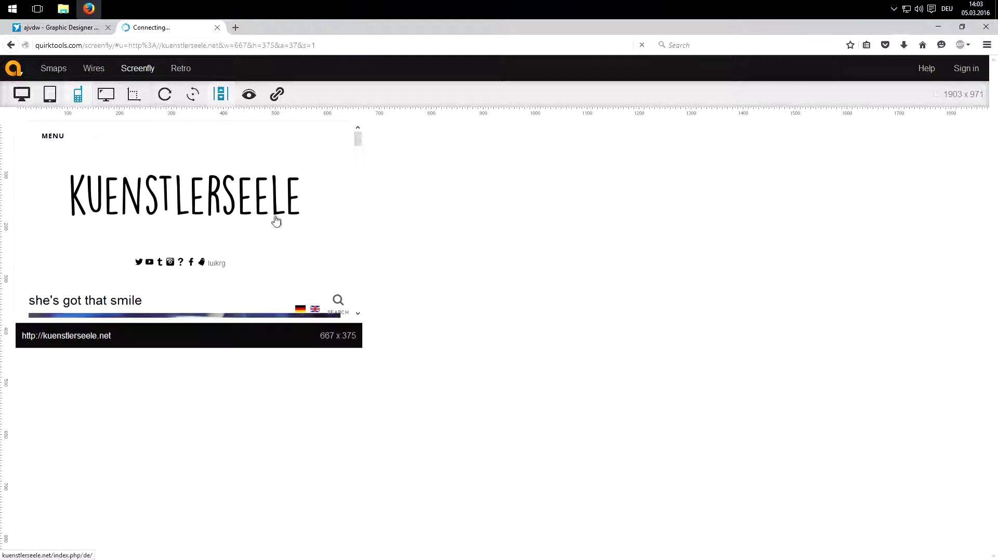
Look through the page in the landscape iPhone 6 preview and return to its beginning
scroll(282, 255, down, 4)
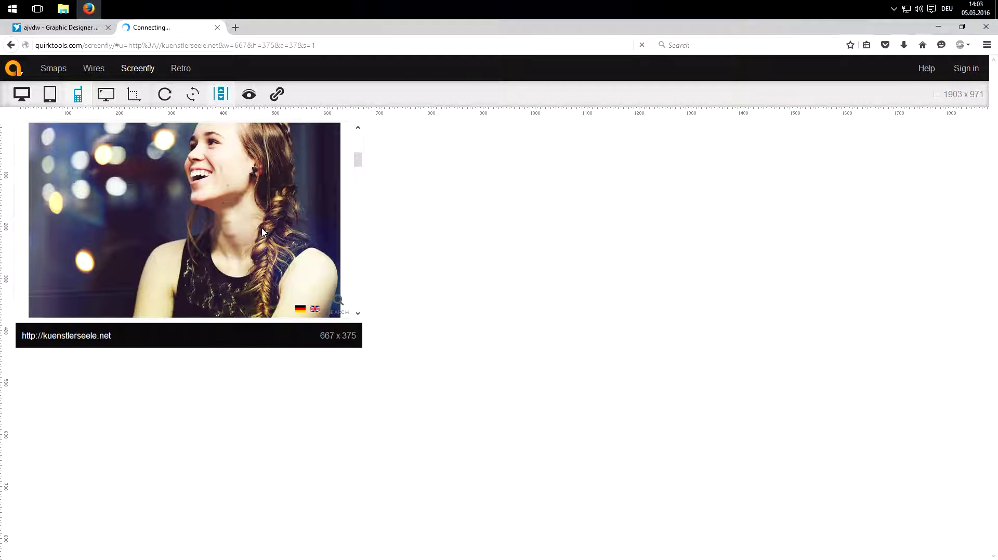
scroll(262, 232, down, 3)
scroll(261, 233, down, 5)
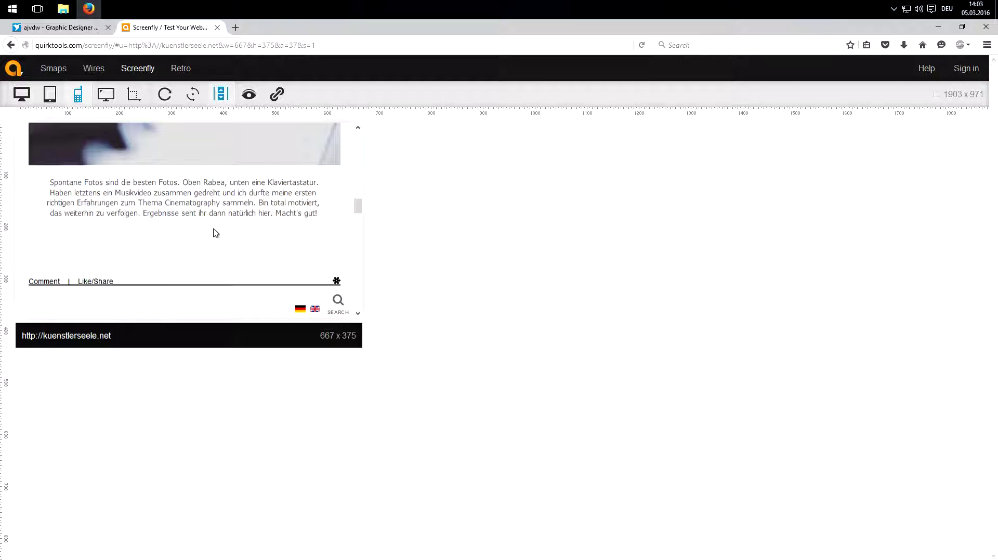
scroll(216, 232, up, 12)
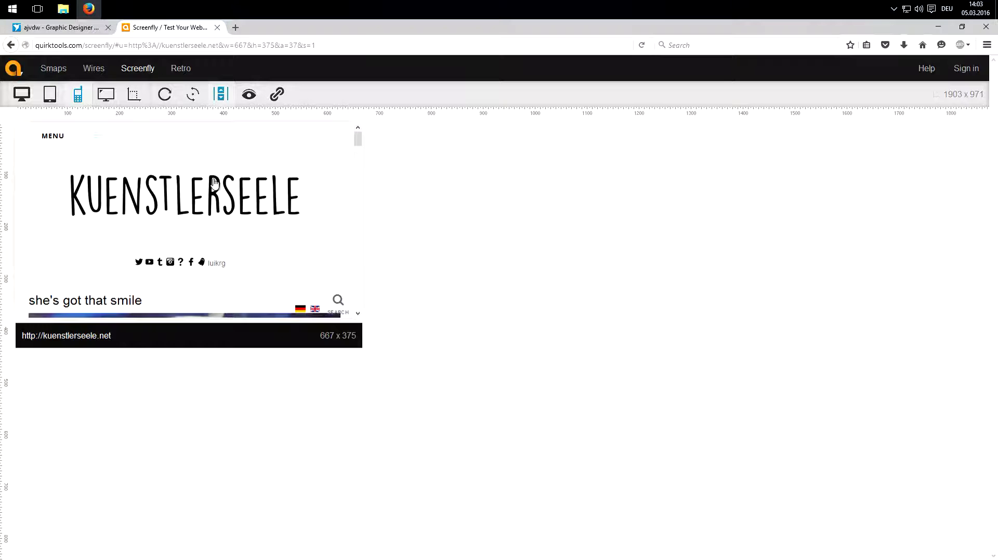
mouse_move(358, 141)
mouse_down()
mouse_move(356, 156)
mouse_move(358, 137)
mouse_up()
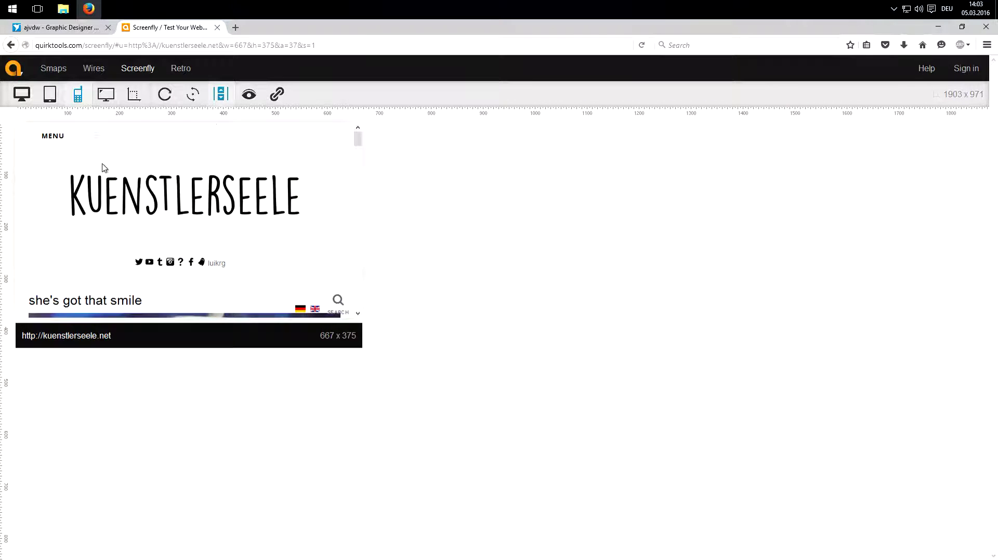